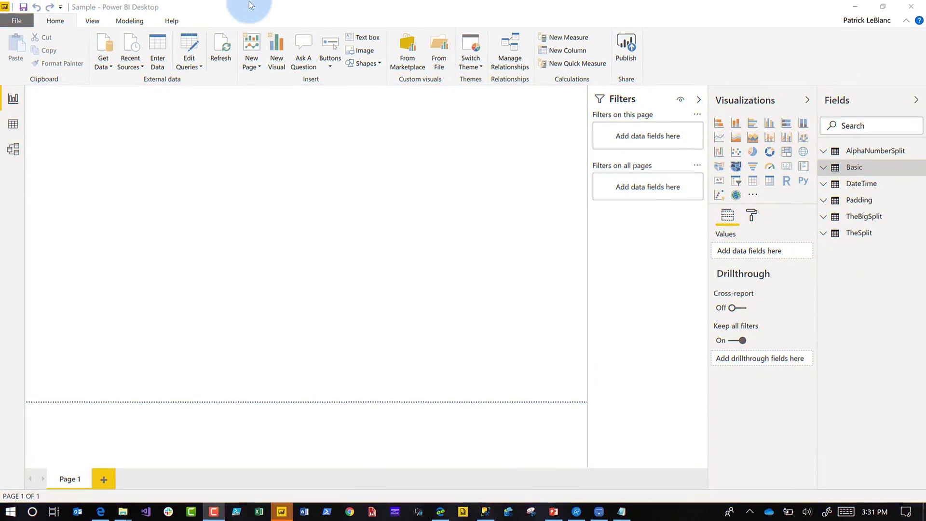
- Launch Power Query Editor via Edit Queries and maximize it to show Basic's FullName column
left_click(192, 51)
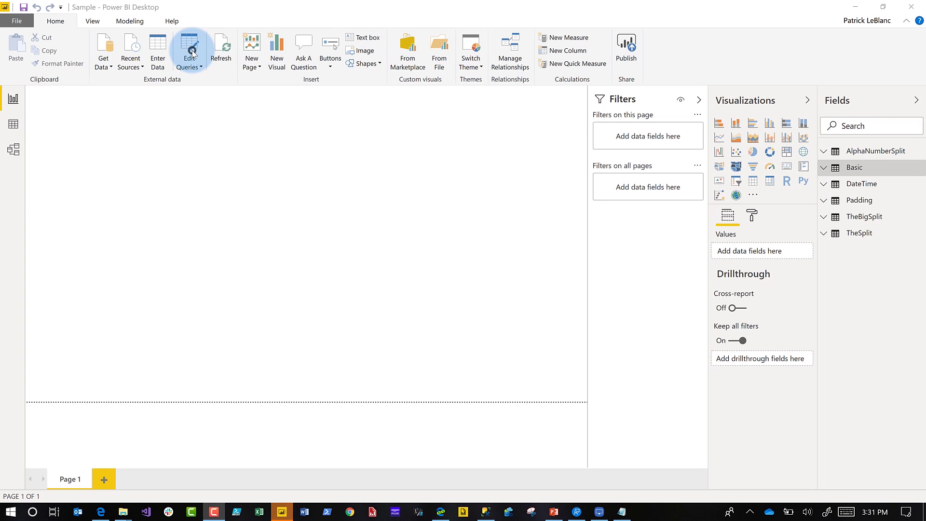
left_click(192, 52)
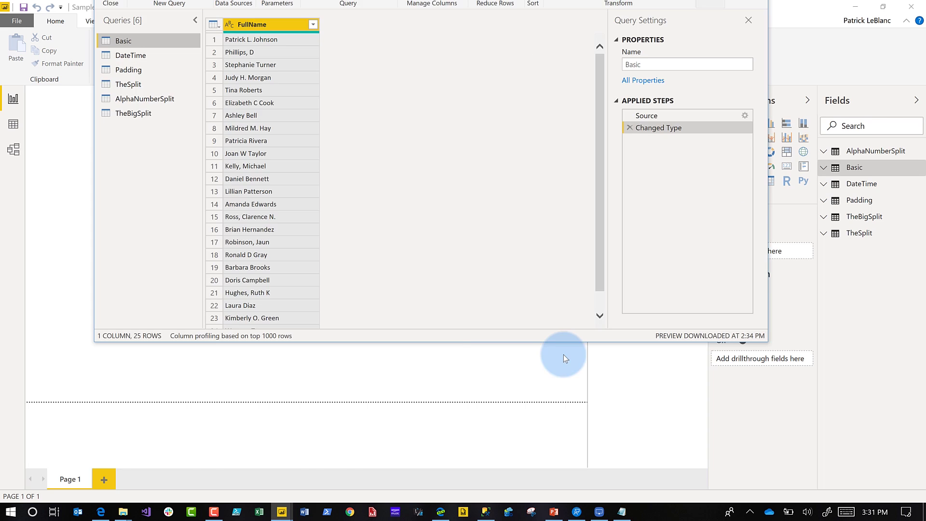
left_click_drag(564, 354, 493, 138)
double_click(494, 138)
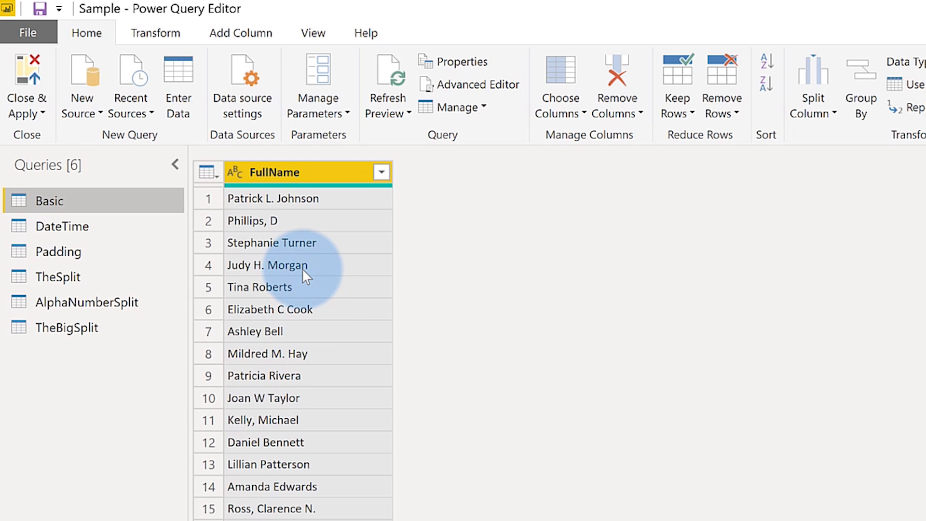
- Add a Custom column from examples using initial-plus-surname values for the first three FullName rows
left_click(262, 35)
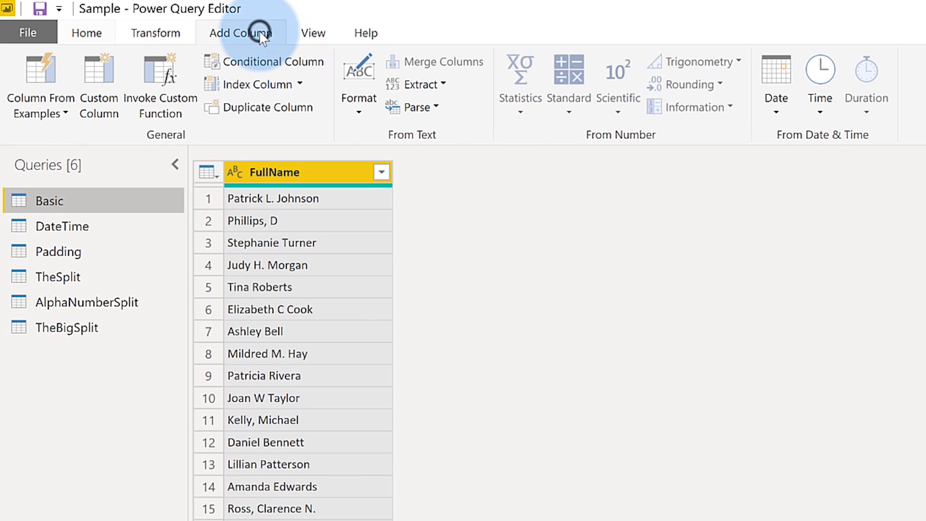
left_click(36, 70)
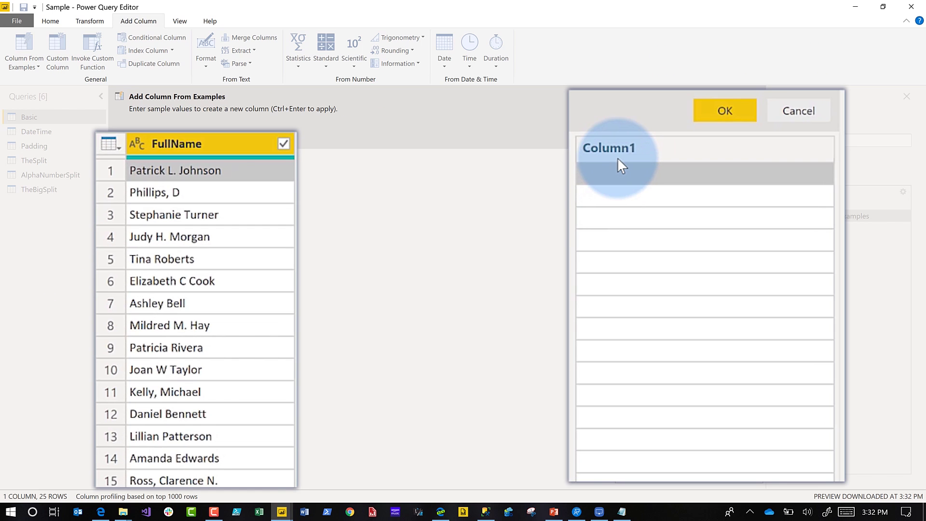
left_click(621, 173)
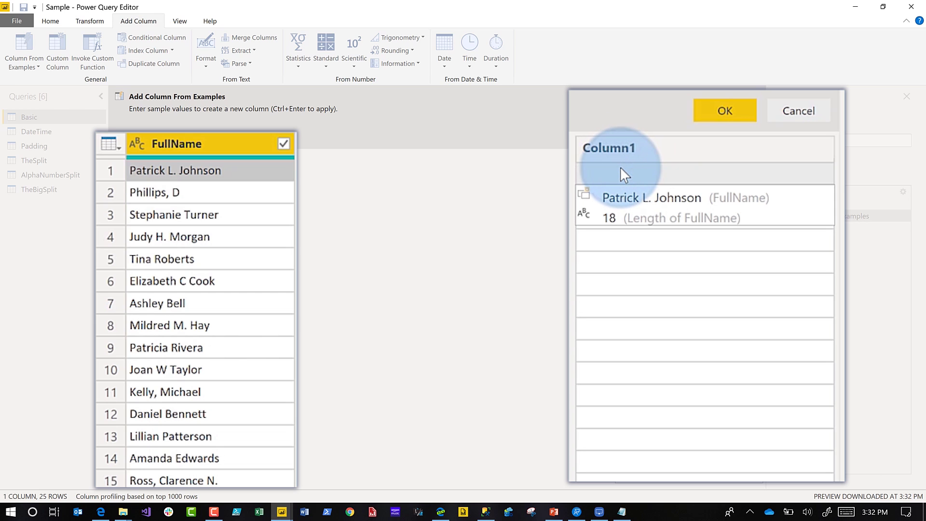
type("P. Johnson")
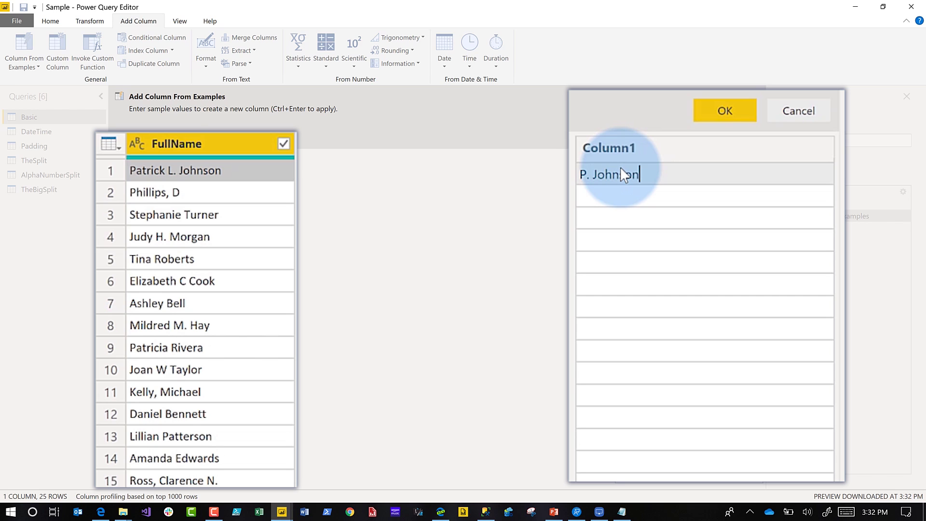
key("Return")
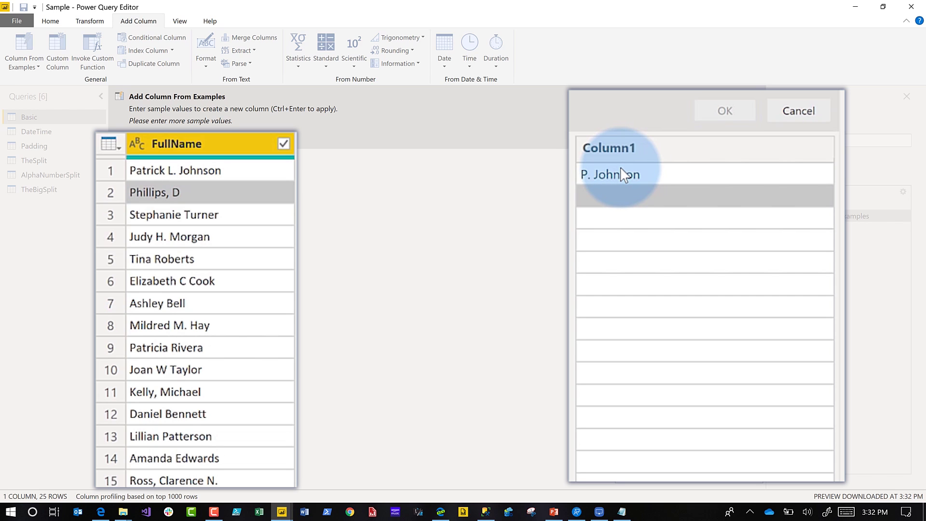
type("D. Phillips")
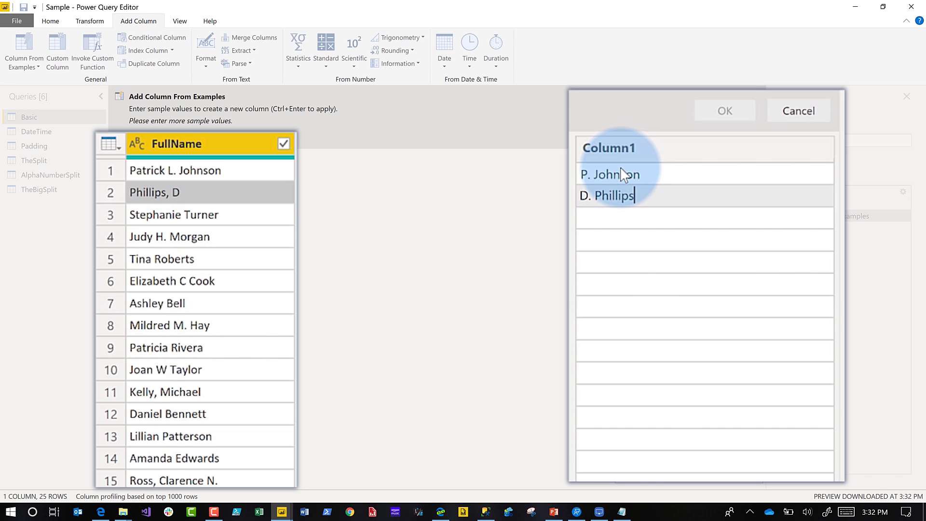
key("Return")
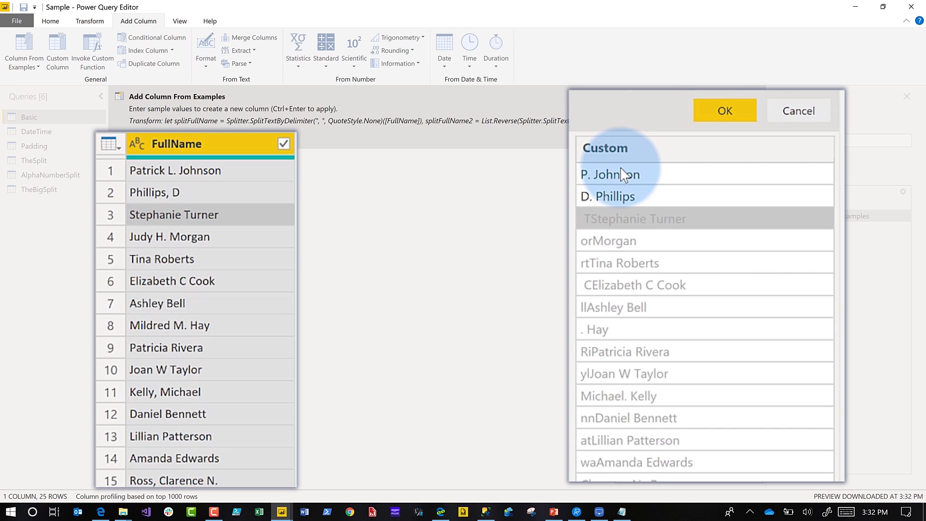
type("S. Turner")
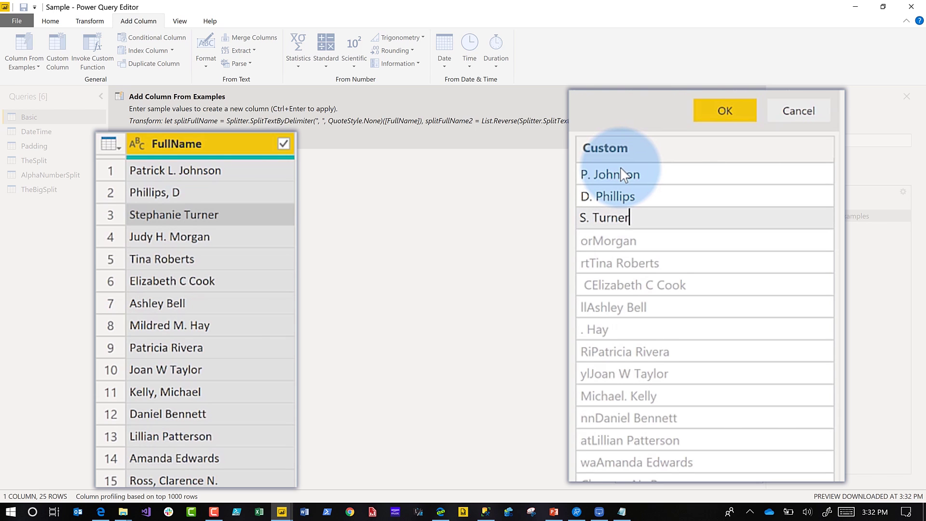
key("Return")
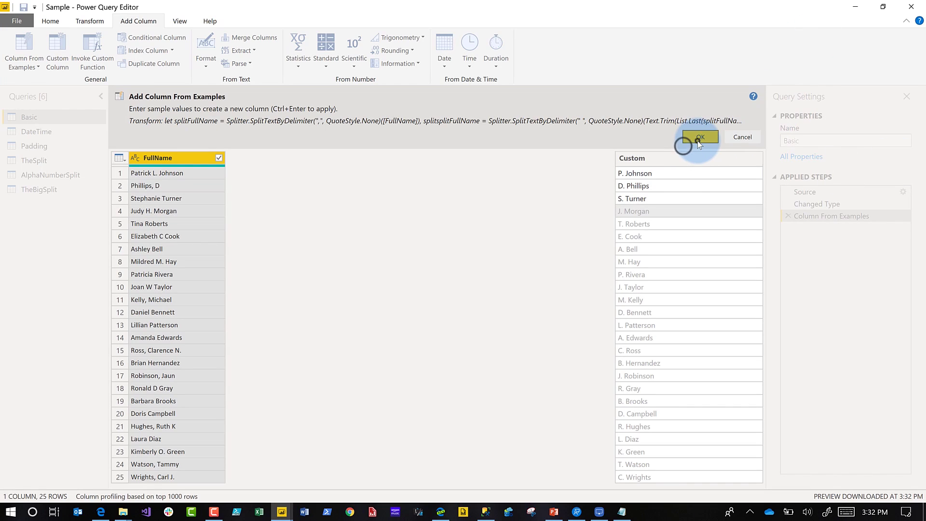
left_click(698, 141)
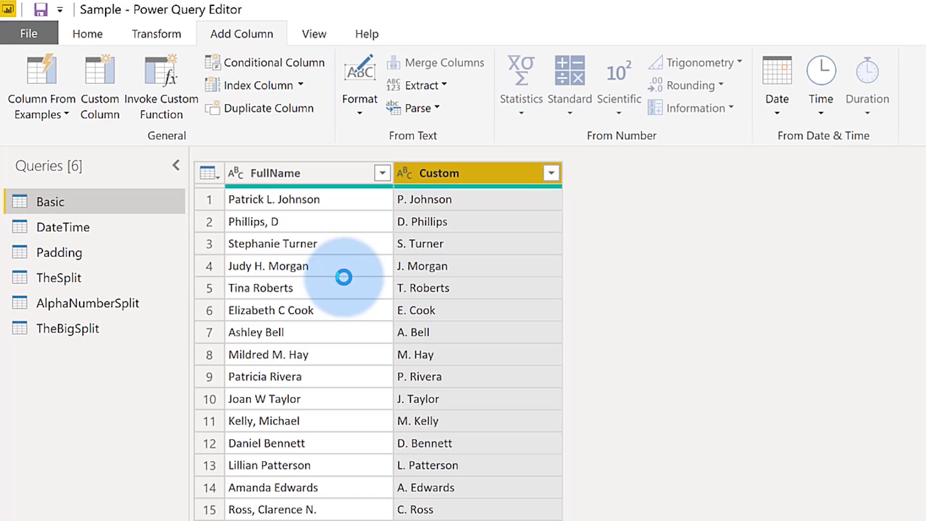
- Select the DateTime query and start a Column From Examples beside its Date column
left_click(45, 227)
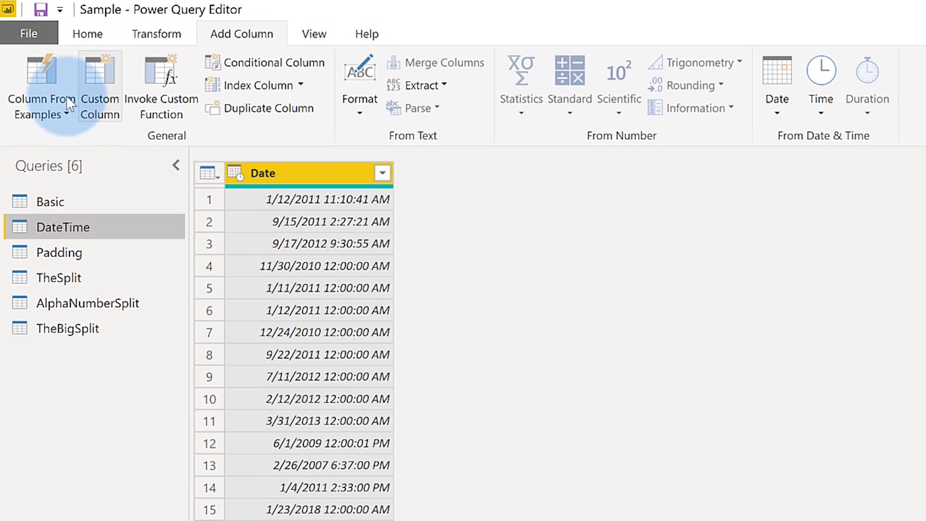
left_click(51, 76)
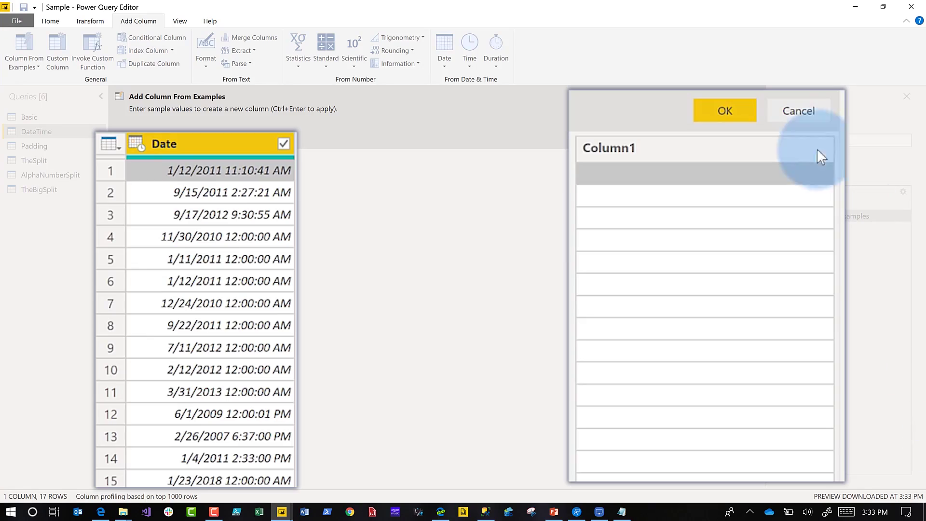
left_click(575, 350)
- Enter example values 2011-1-12 Wed and 2011-9-15 Thu, correcting the typos
left_click(595, 172)
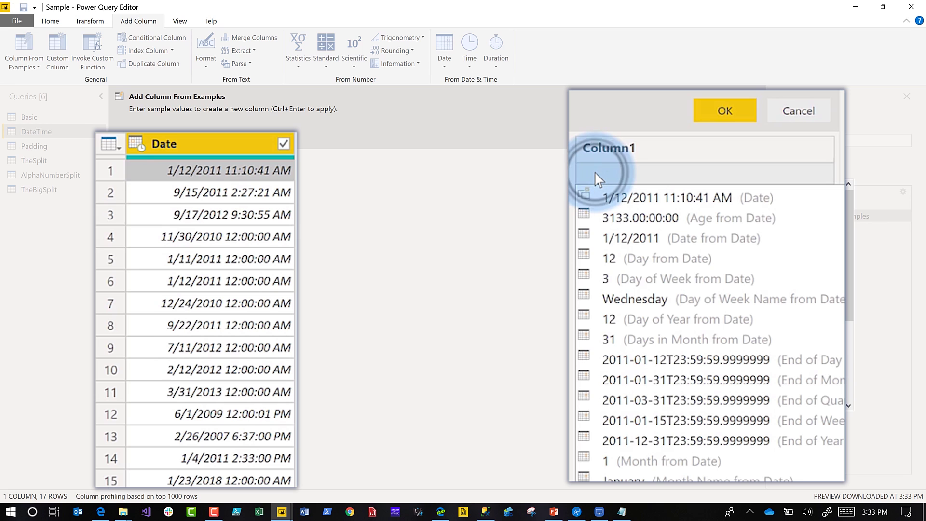
type("0")
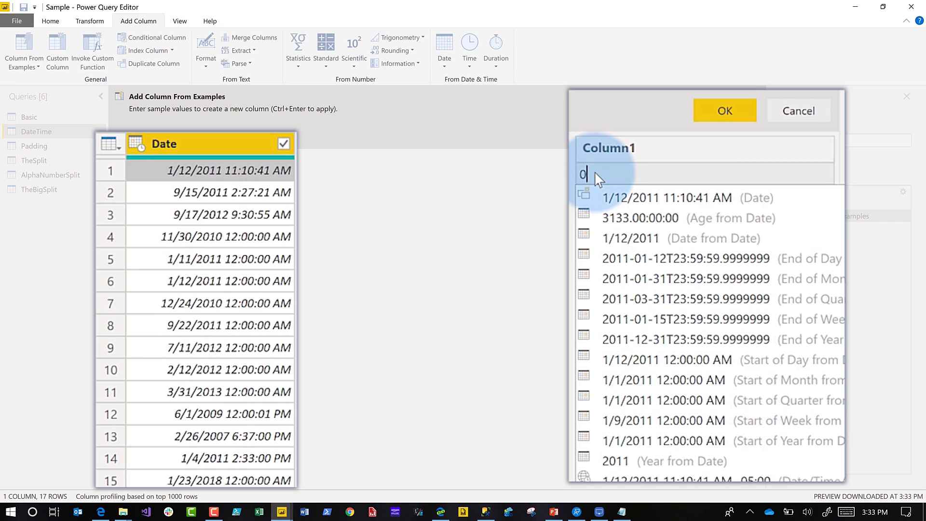
type("11-1-")
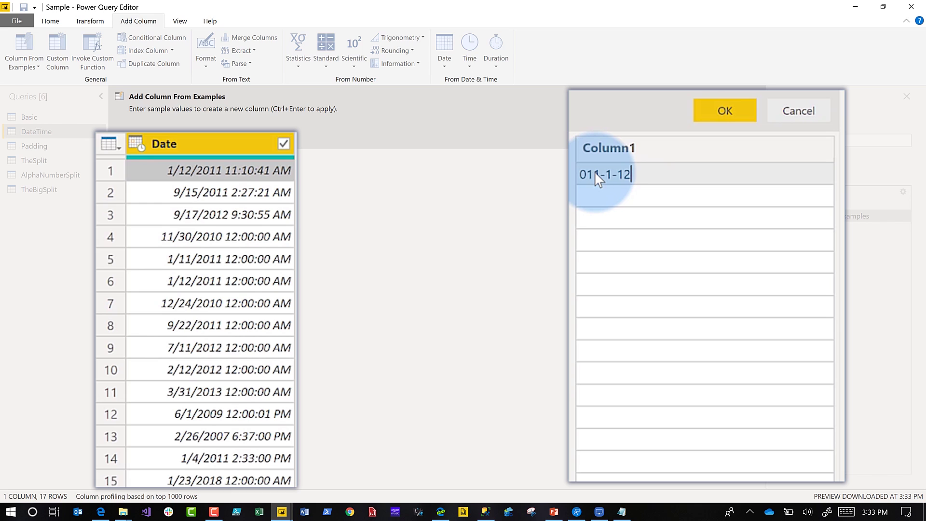
key("Return")
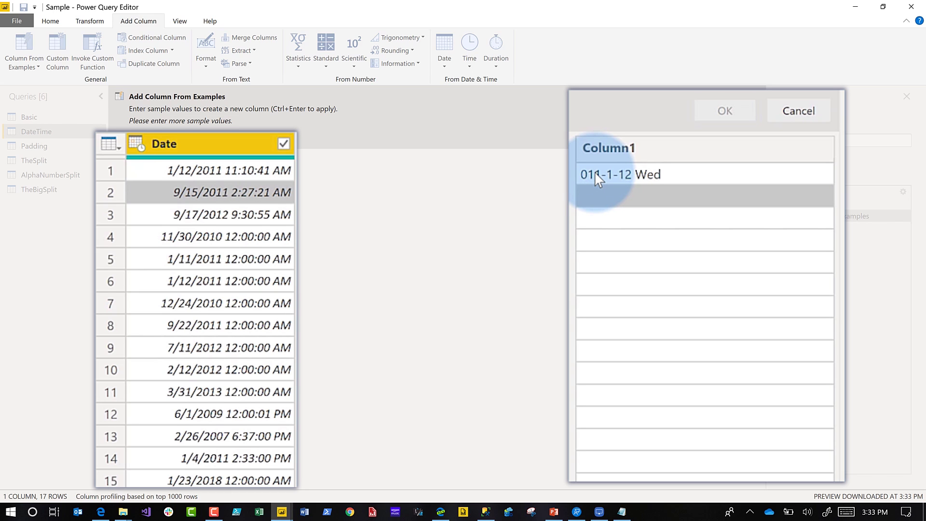
type("20")
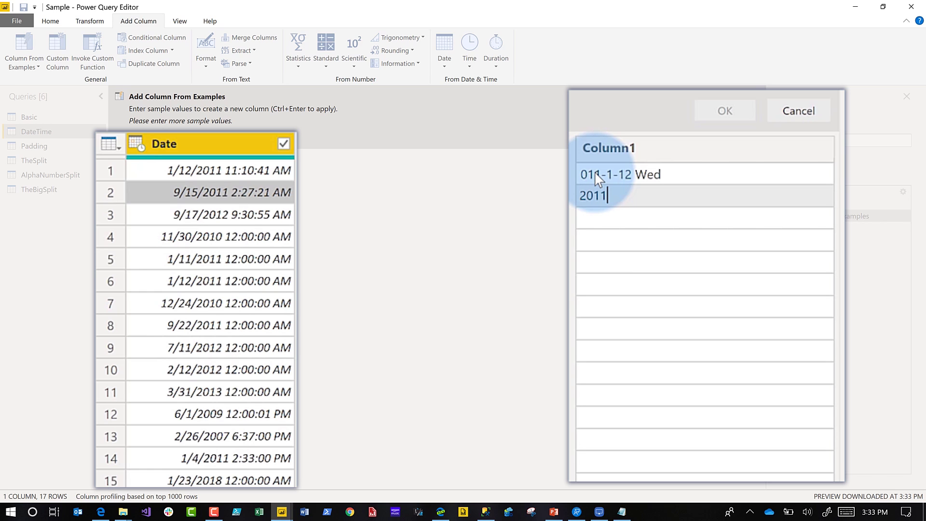
type("11")
left_click(595, 174)
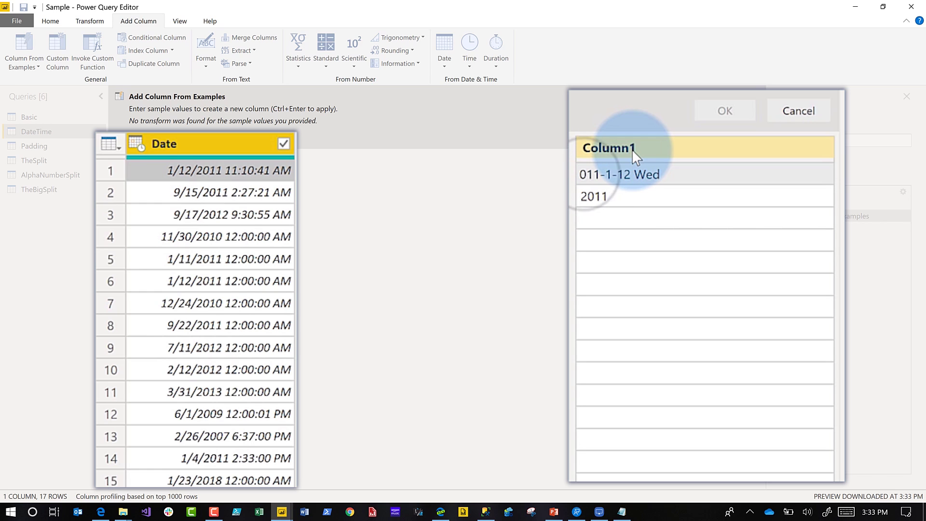
left_click(610, 176)
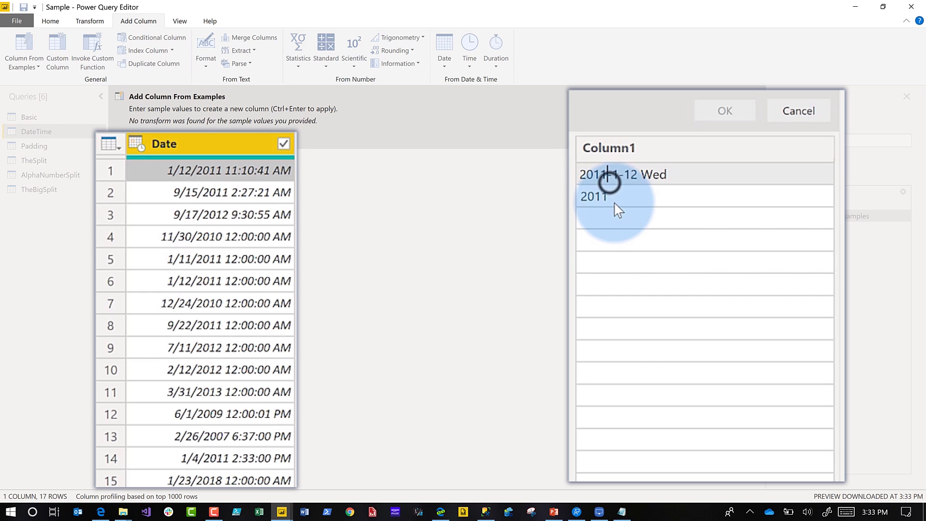
left_click(615, 202)
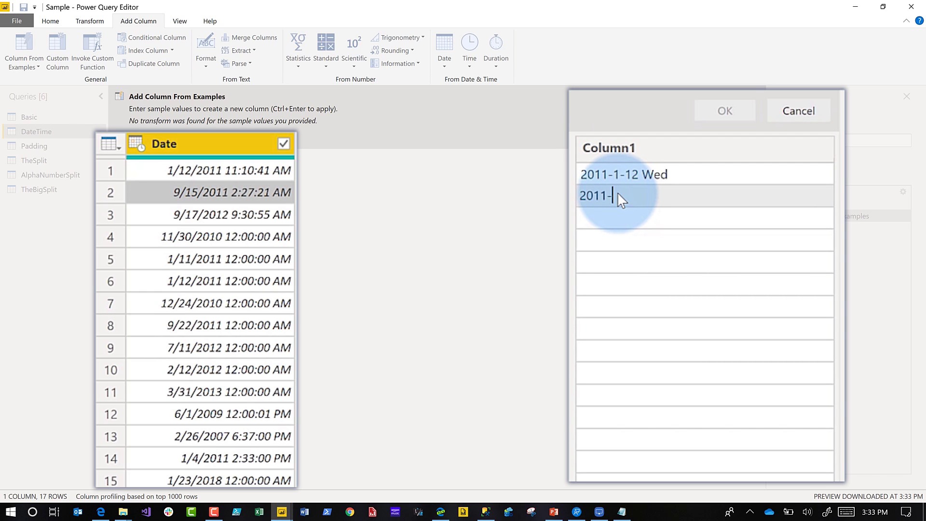
type("-9-15 Thur")
key("BackSpace")
key("Return")
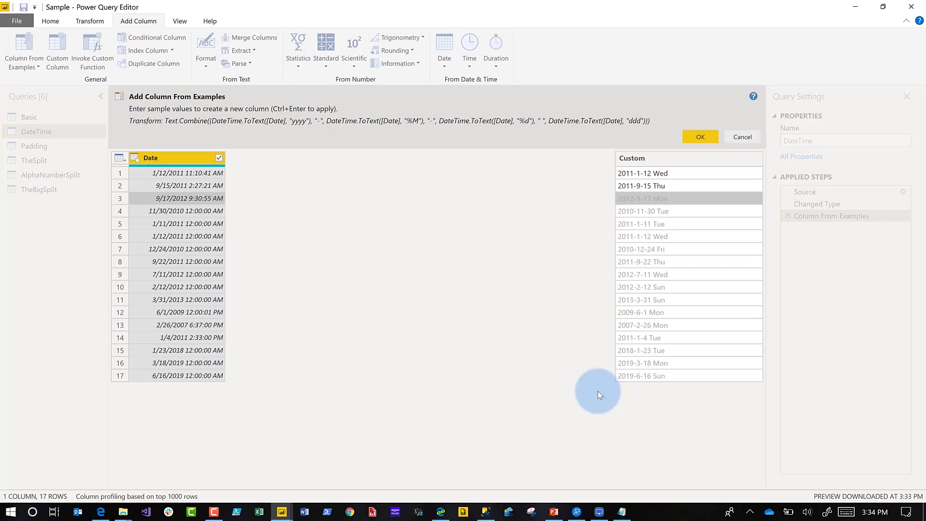
- Accept the date-and-weekday Custom column, review its step settings, and move to the Padding query
left_click(701, 137)
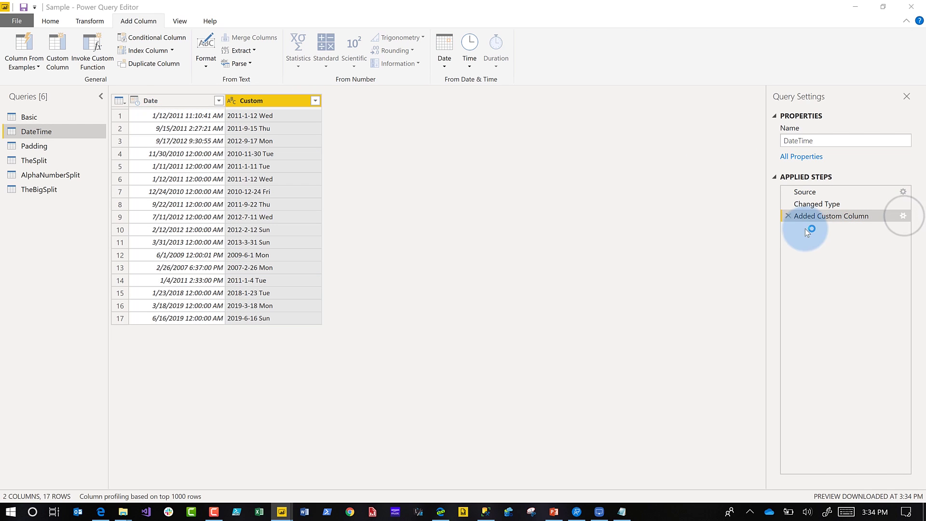
left_click(904, 216)
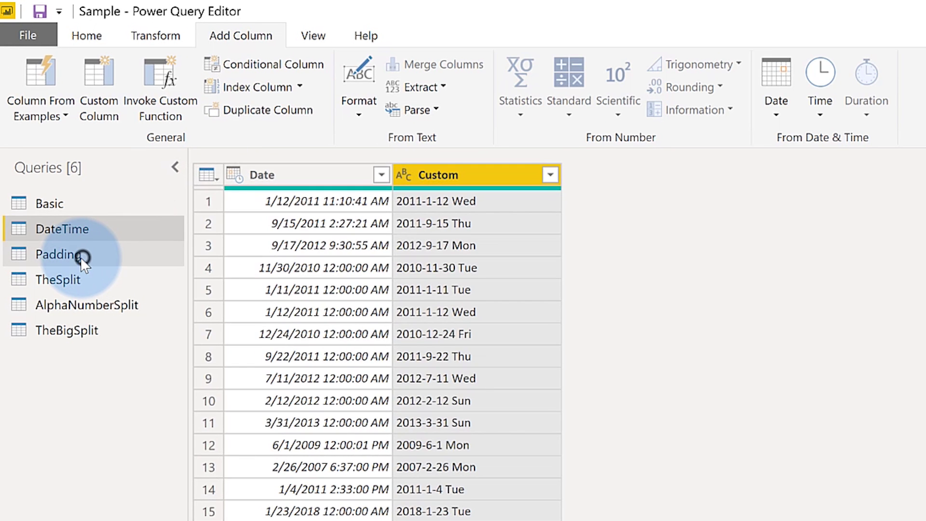
left_click(46, 146)
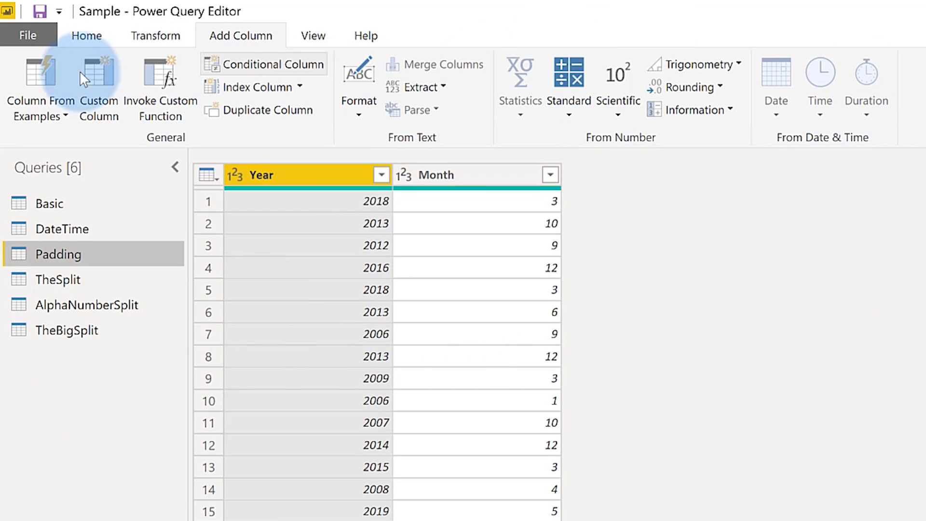
- Build a year/month example column with 2018/03, correcting row 2 from 2013/010 to 2013/10
left_click(60, 94)
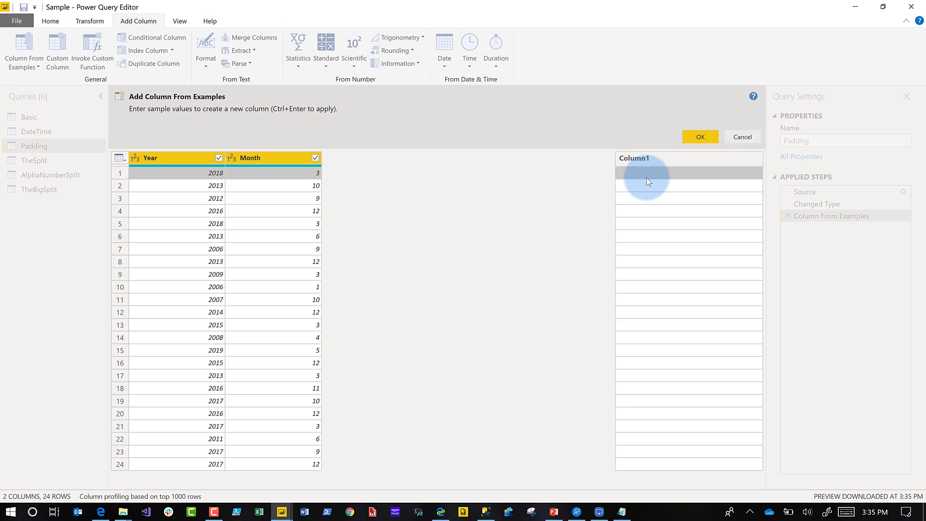
left_click(646, 178)
type("201")
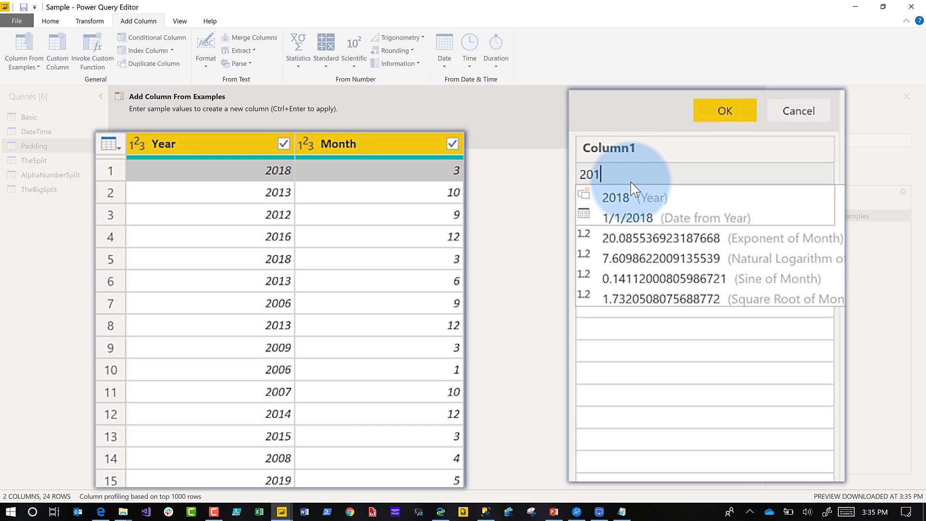
type("8/03")
key("Return")
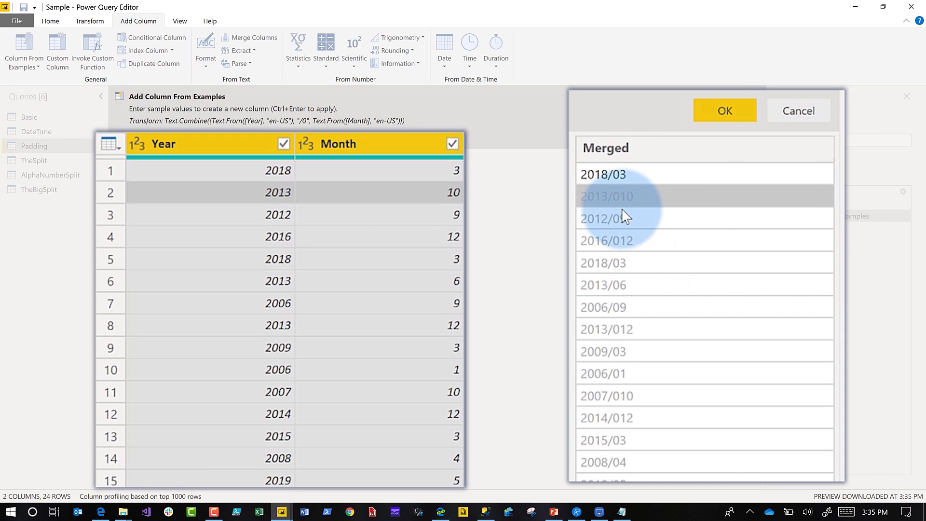
left_click(621, 197)
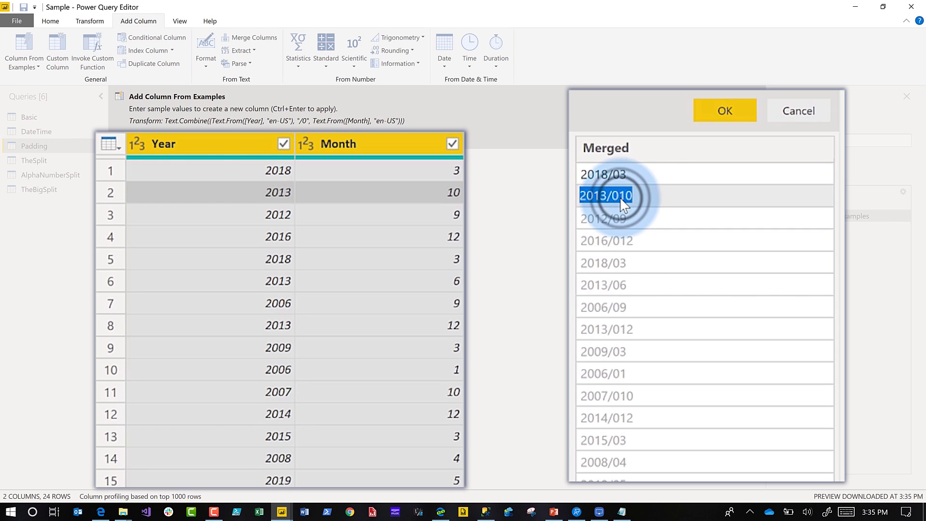
left_click(619, 196)
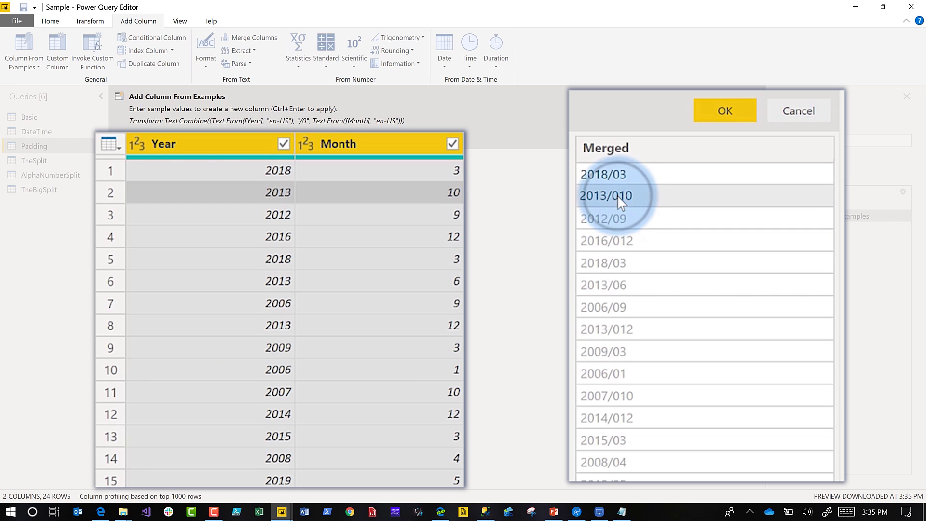
key("BackSpace")
left_click(613, 236)
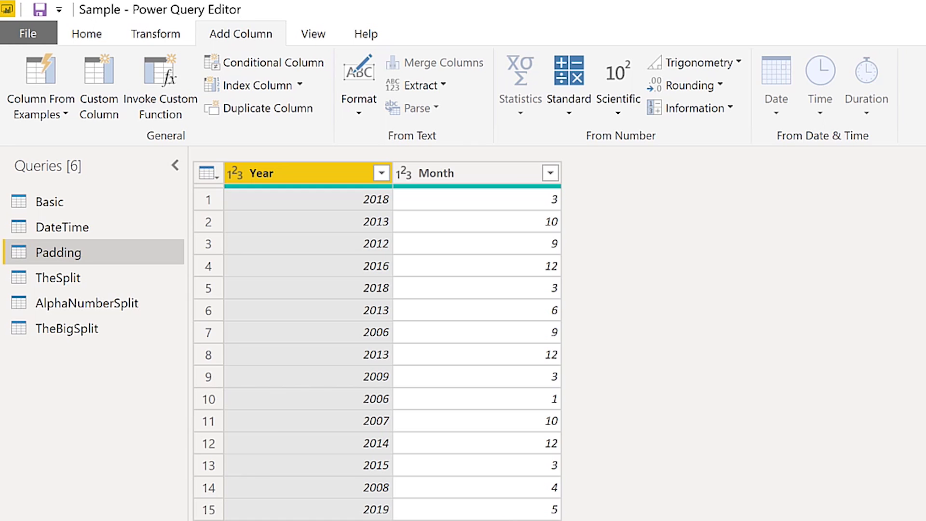
- Switch to TheSplit query to show its run-together Name column
left_click(31, 277)
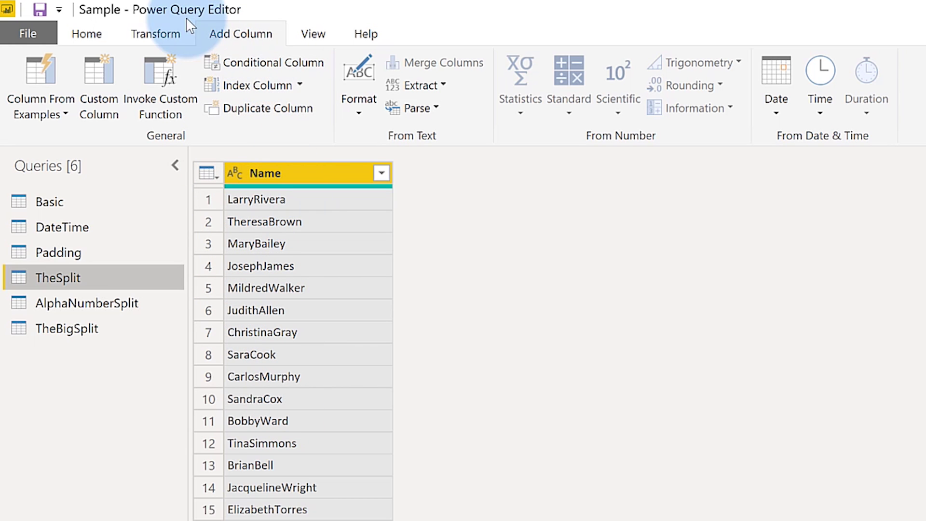
- Enter the first two names as examples with a space between first name and surname
left_click(51, 70)
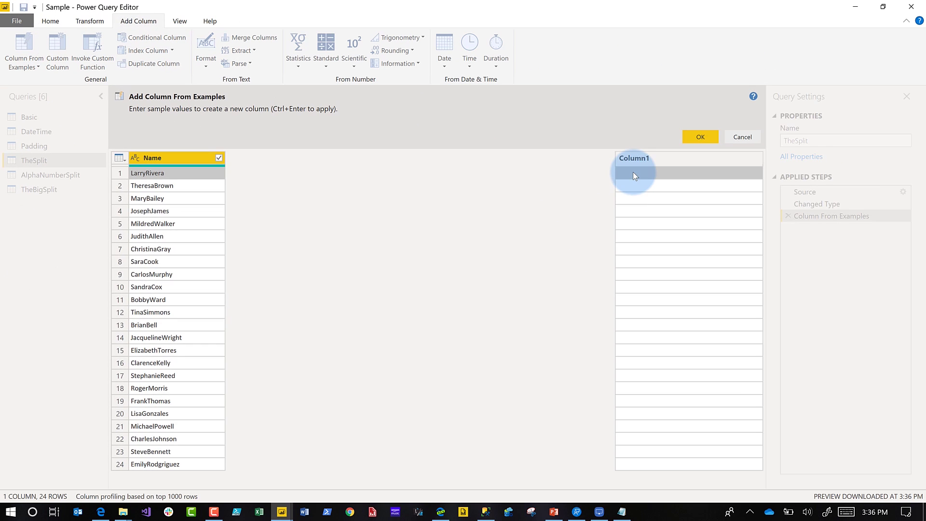
left_click(810, 224)
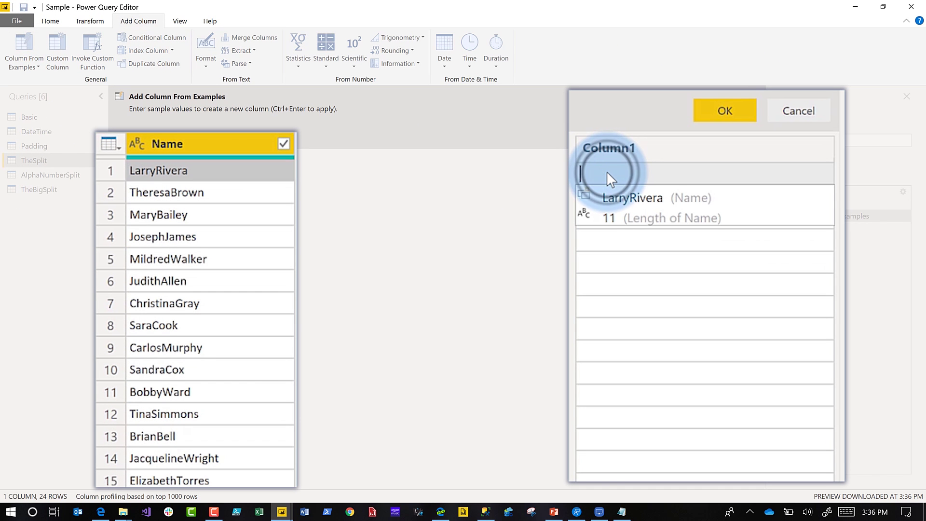
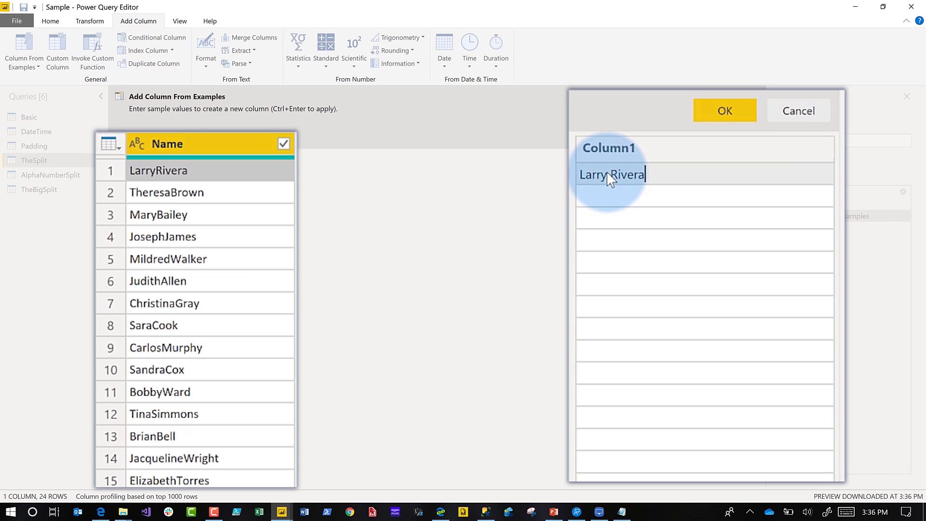
key("Return")
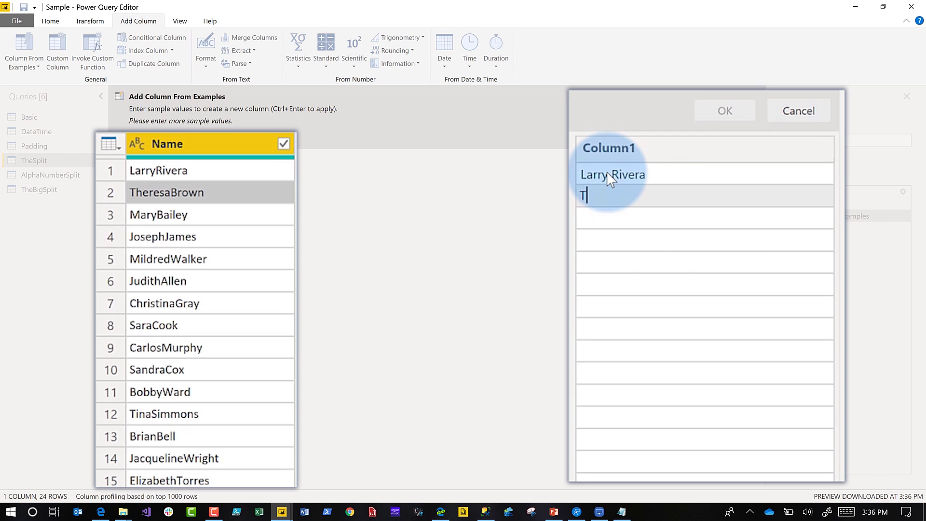
key("Return")
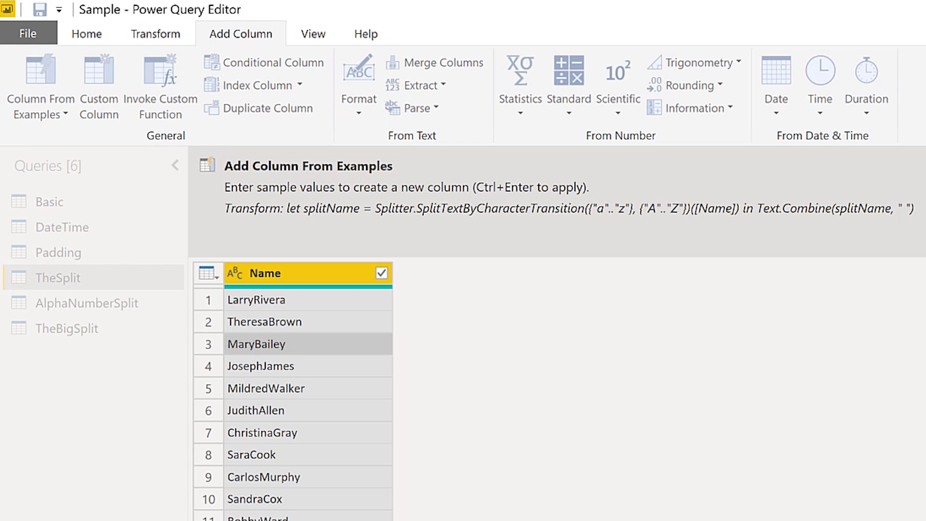
left_click(783, 418)
- Close the examples pane, open AlphaNumberSplit, and start a new column from examples
left_click(472, 310)
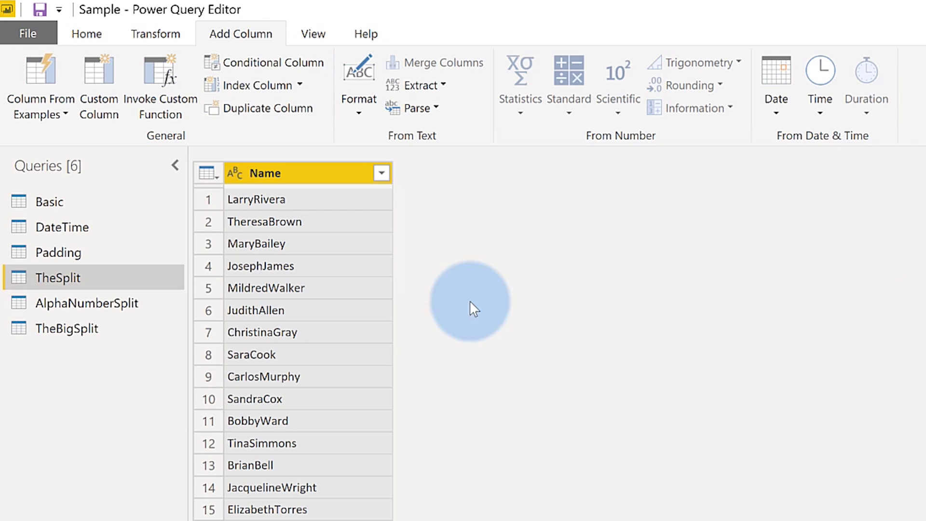
left_click(72, 300)
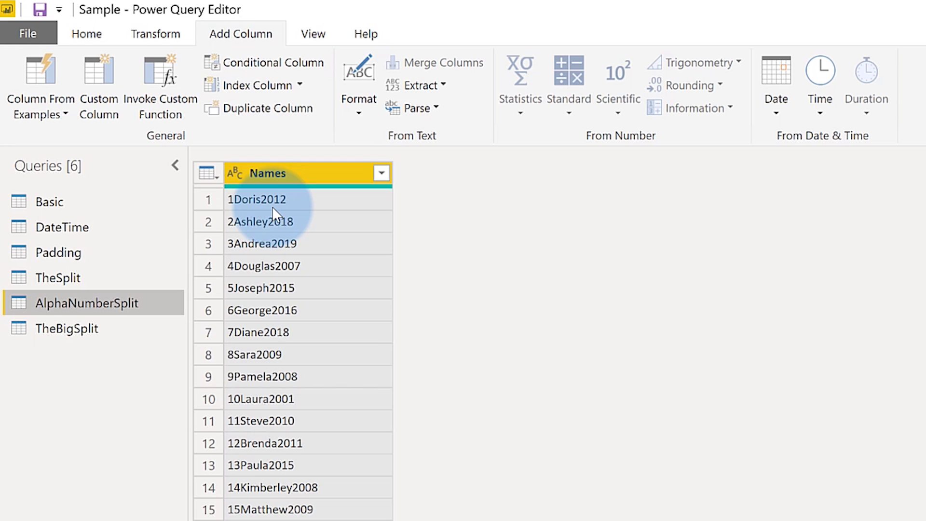
left_click(47, 69)
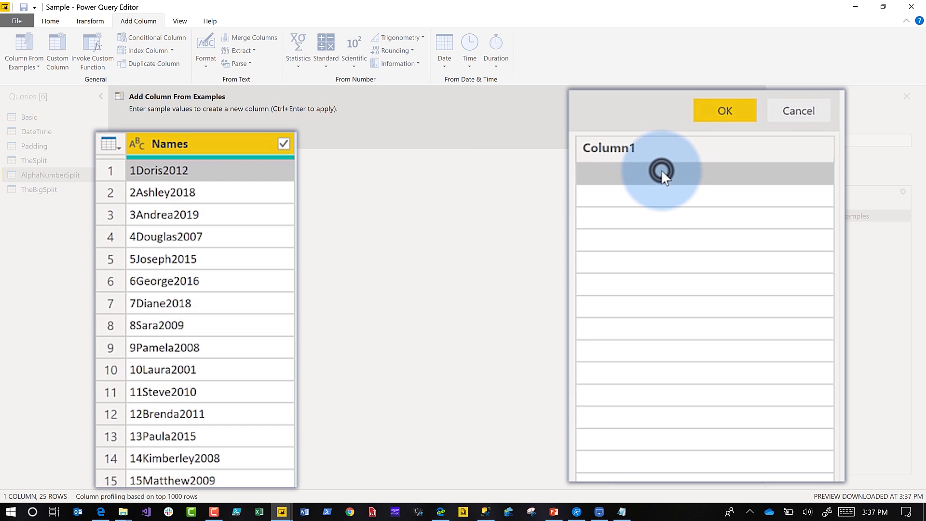
- Enter the first two rows as examples with spaces separating number, name and year (e.g. 2012)
left_click(661, 169)
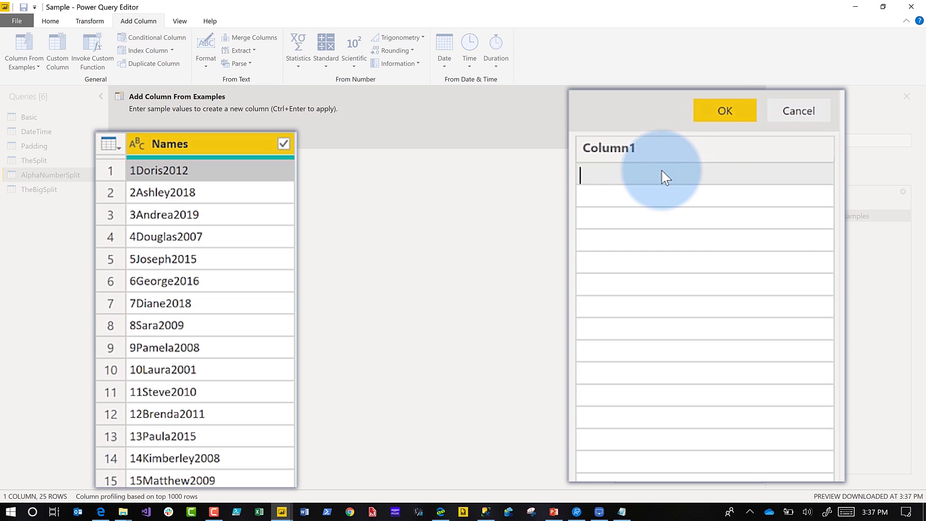
type("D")
key("BackSpace")
type("1 Doris 2012")
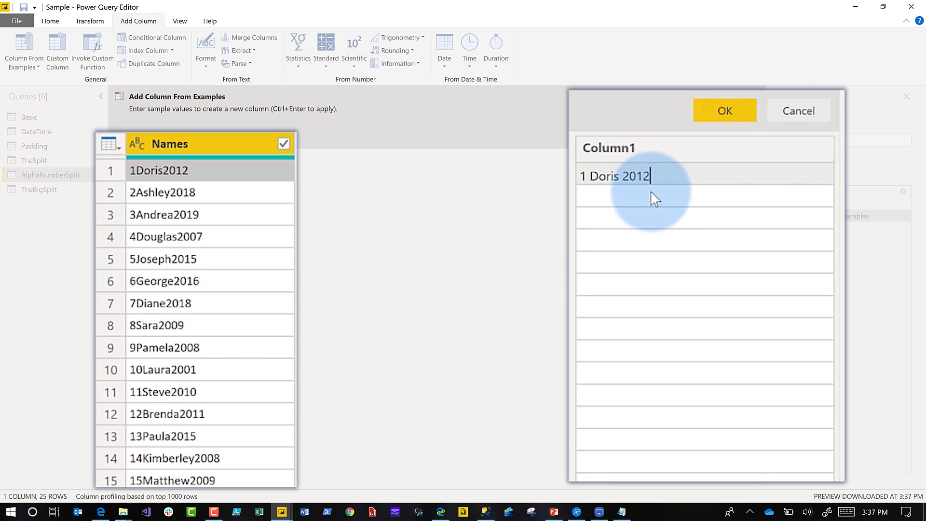
left_click(649, 195)
left_click(638, 173)
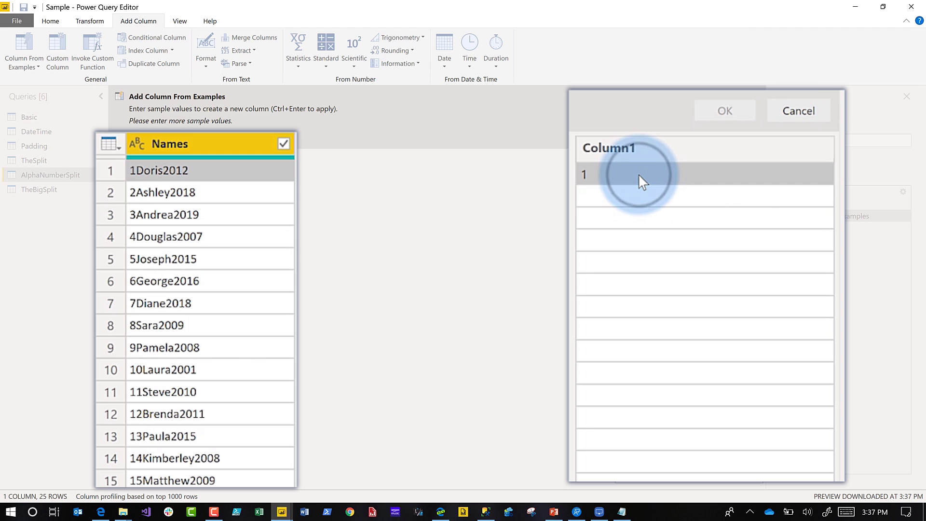
type("Dori")
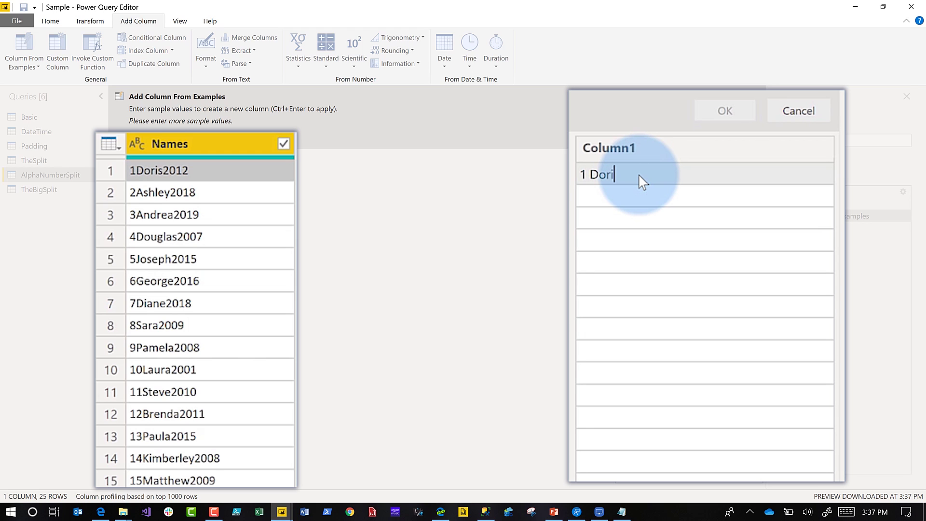
type("s 2012")
key("Return")
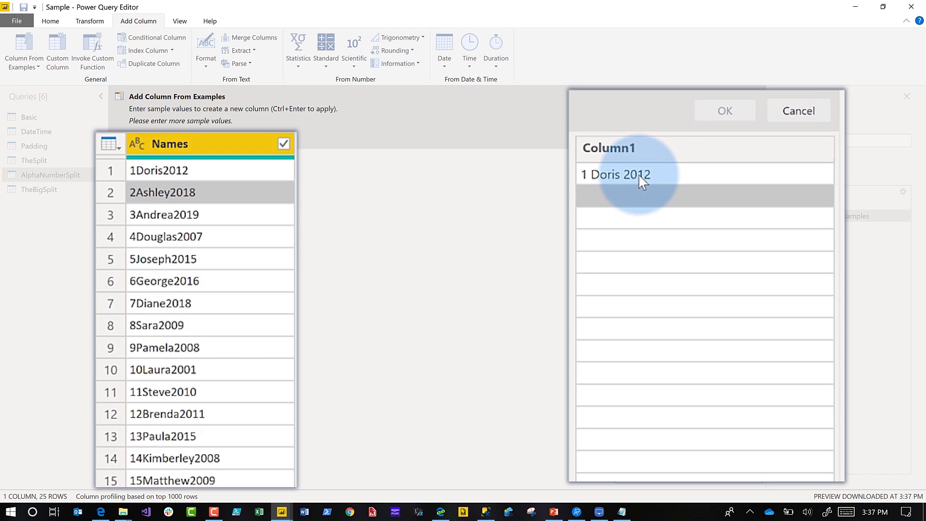
type("2 Ashley 2018")
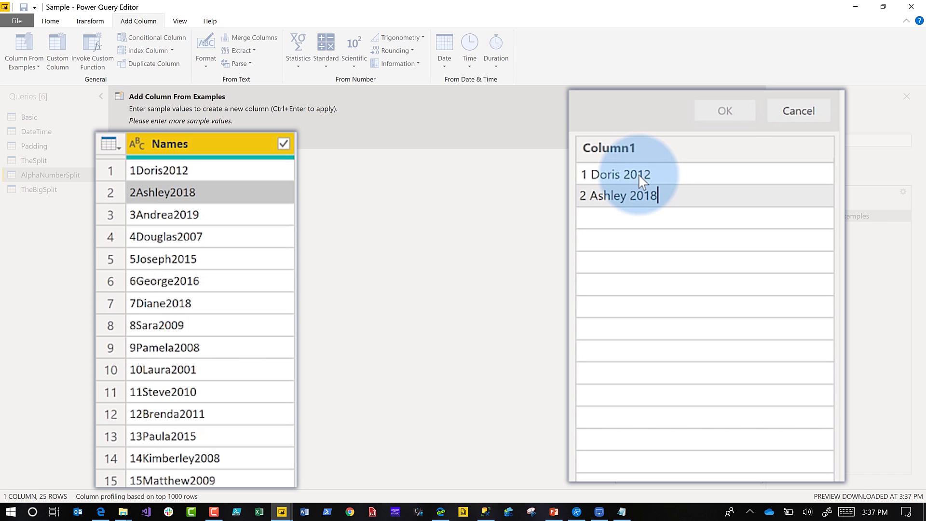
key("Return")
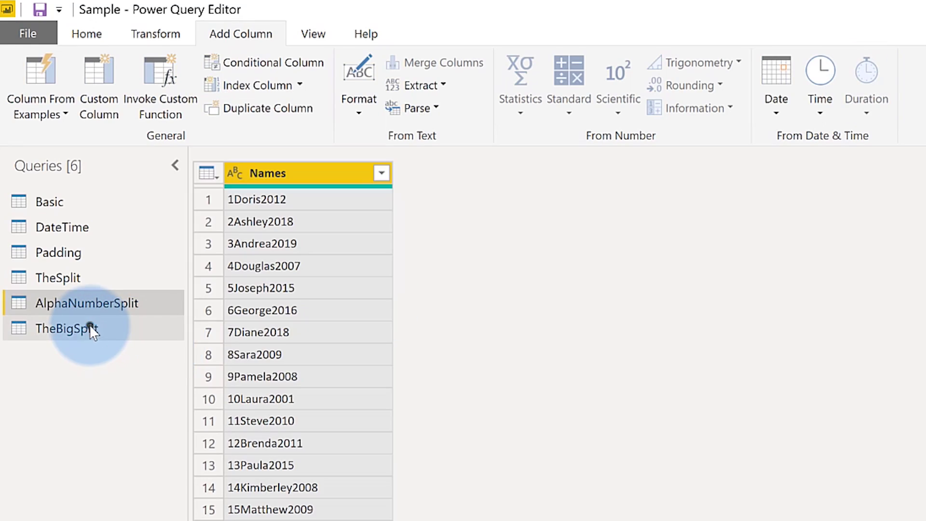
- Open TheBigSplit and enter names-only examples for its first two rows, dropping the numbers
left_click(91, 328)
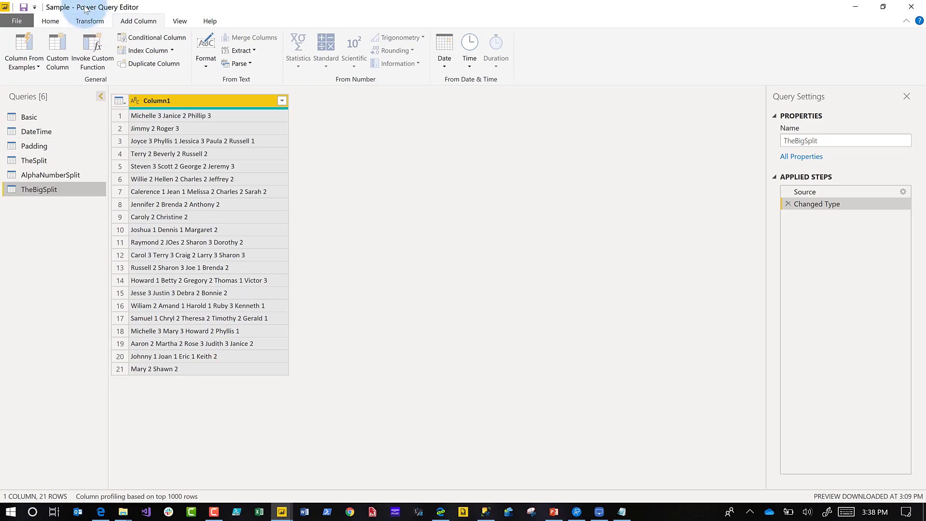
left_click(22, 47)
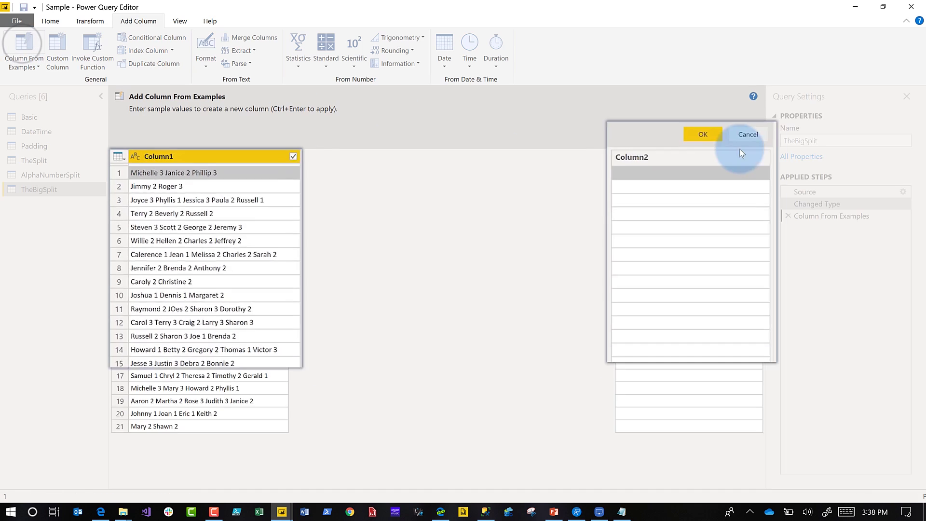
left_click(633, 173)
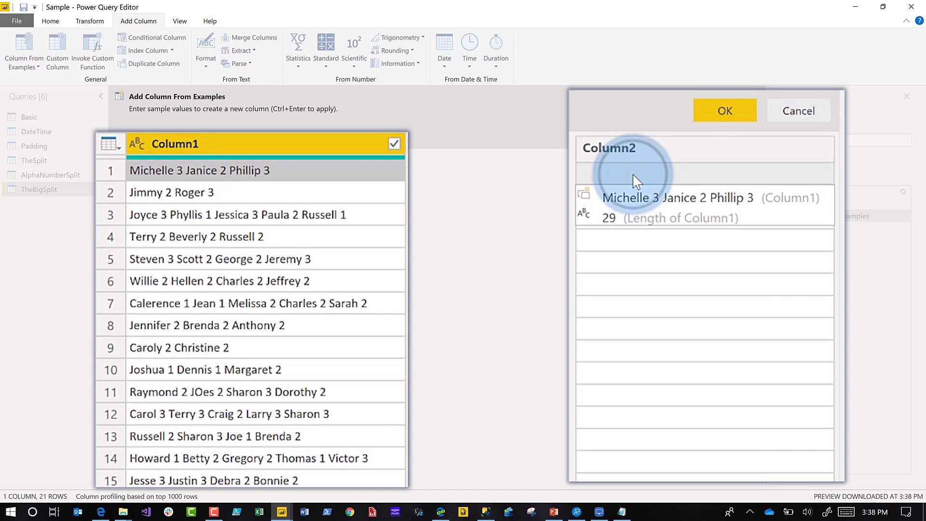
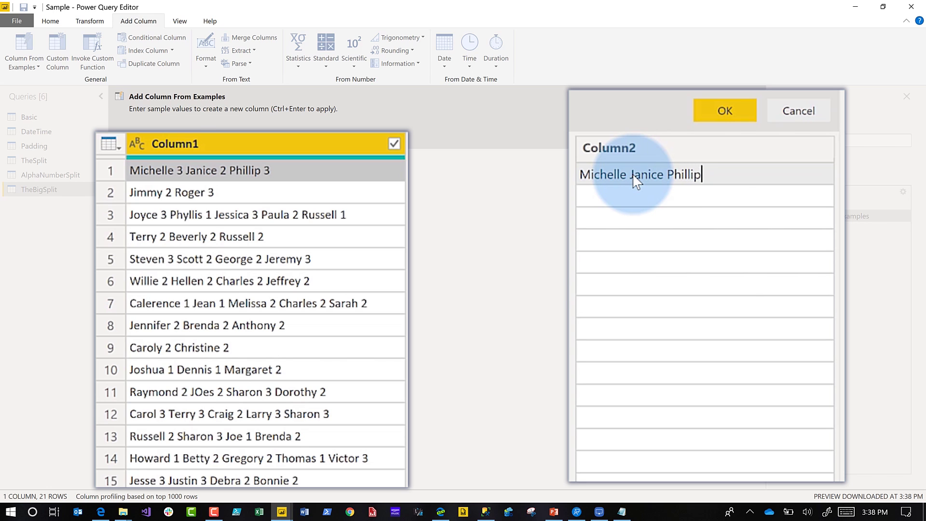
key("Return")
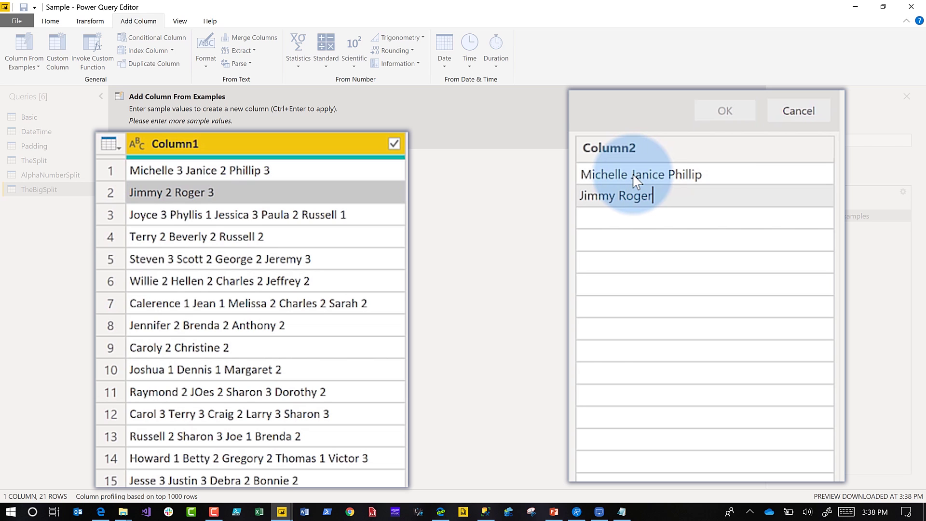
key("Return")
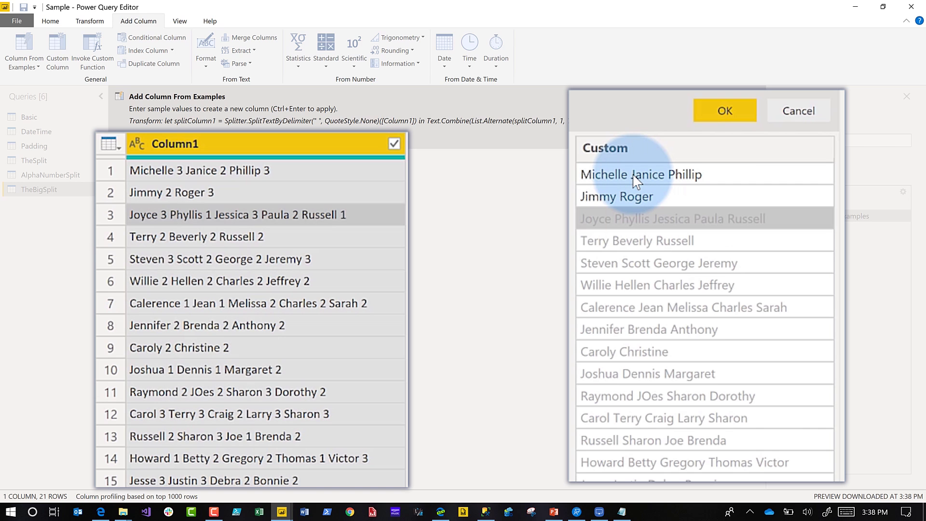